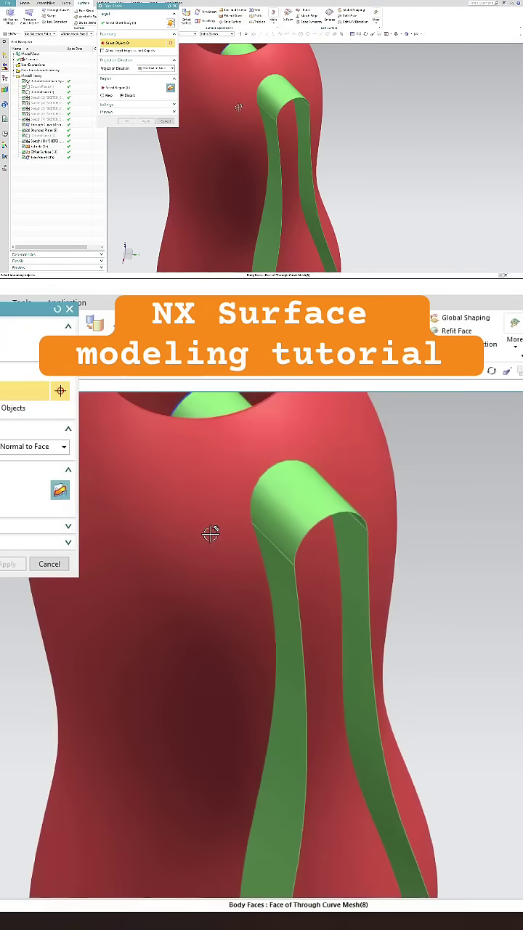
Trim the bottle face with the curved strip, then orbit to inspect the projected slot outline.
click(210, 534)
scroll(211, 534, down, 3)
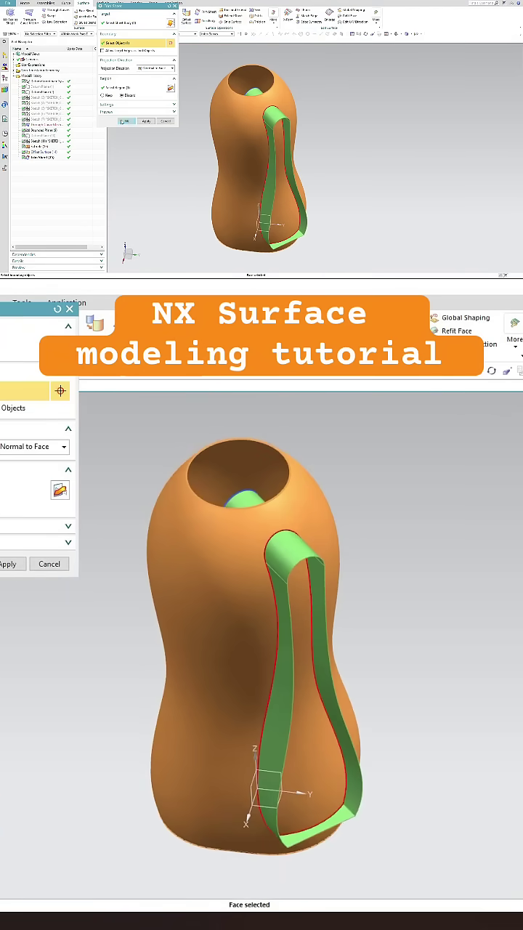
click(123, 121)
scroll(274, 129, up, 3)
scroll(274, 128, down, 3)
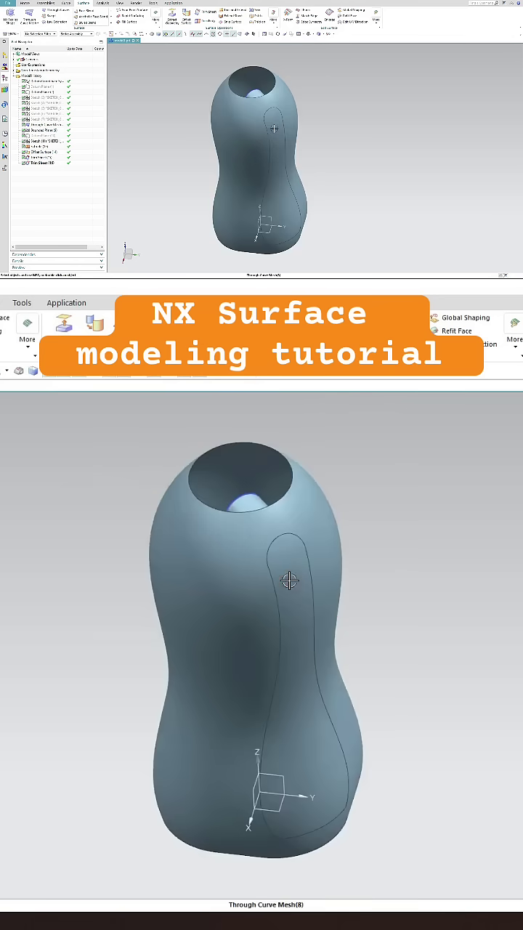
mouse_move(289, 579)
middle_down()
mouse_move(245, 544)
mouse_move(240, 573)
mouse_move(249, 556)
mouse_move(307, 691)
mouse_move(328, 698)
mouse_move(316, 617)
mouse_move(324, 565)
mouse_move(312, 556)
mouse_move(309, 566)
middle_up()
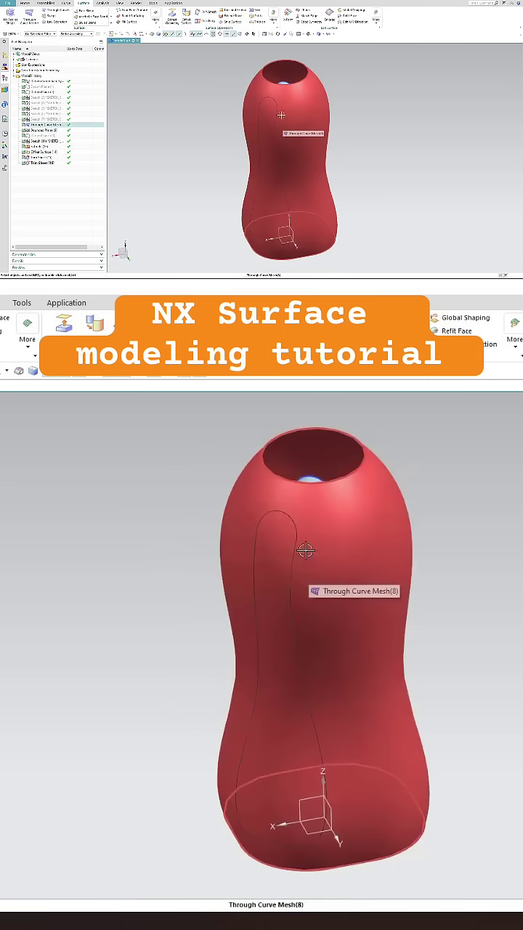
Start a second Trim Sheet with the bottle body as target, moving on to boundary selection.
click(204, 16)
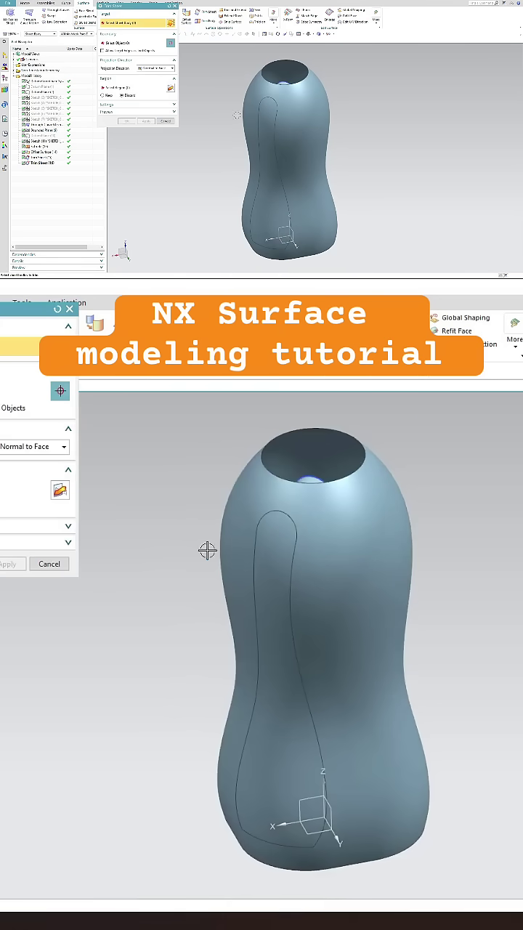
scroll(285, 535, up, 3)
scroll(251, 553, up, 2)
click(254, 552)
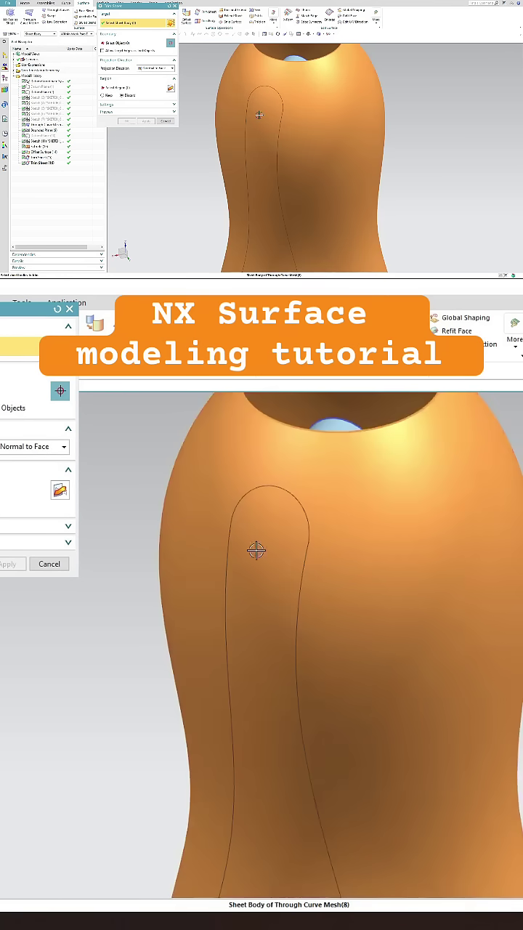
click(123, 45)
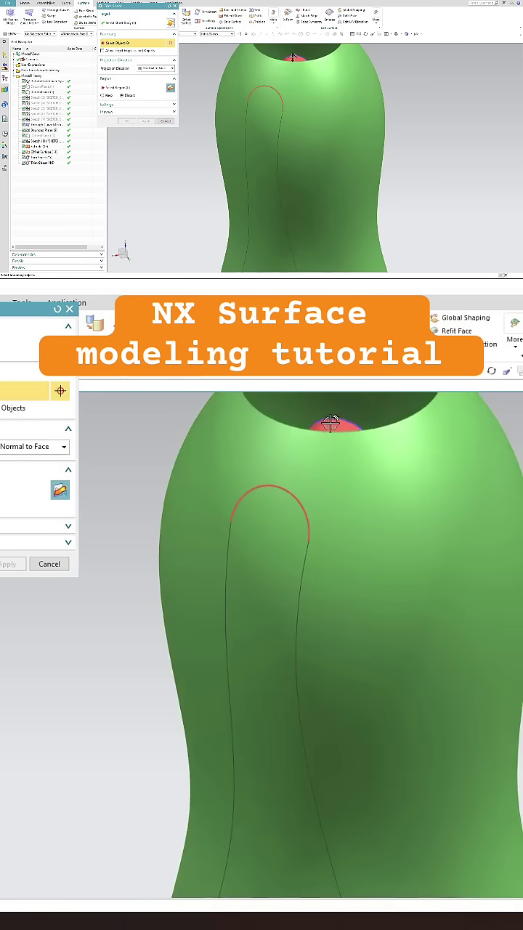
scroll(327, 427, down, 2)
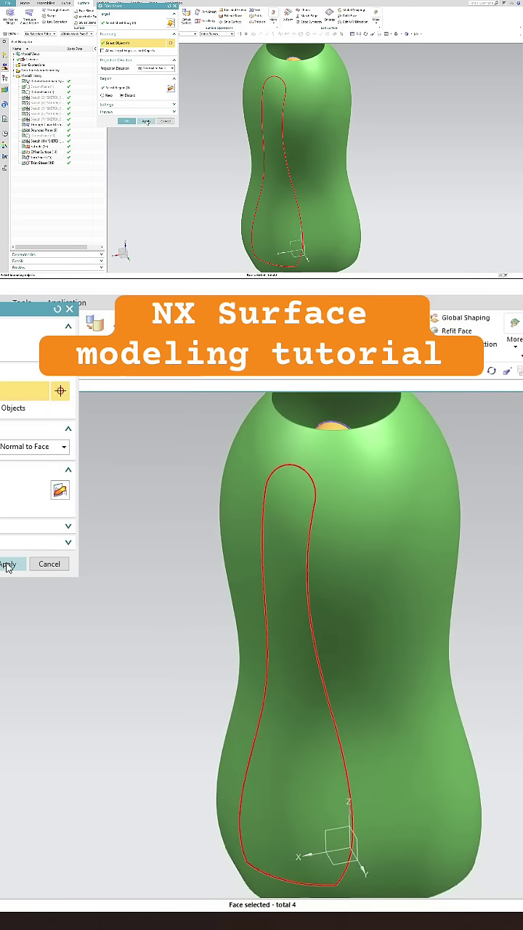
scroll(307, 552, up, 2)
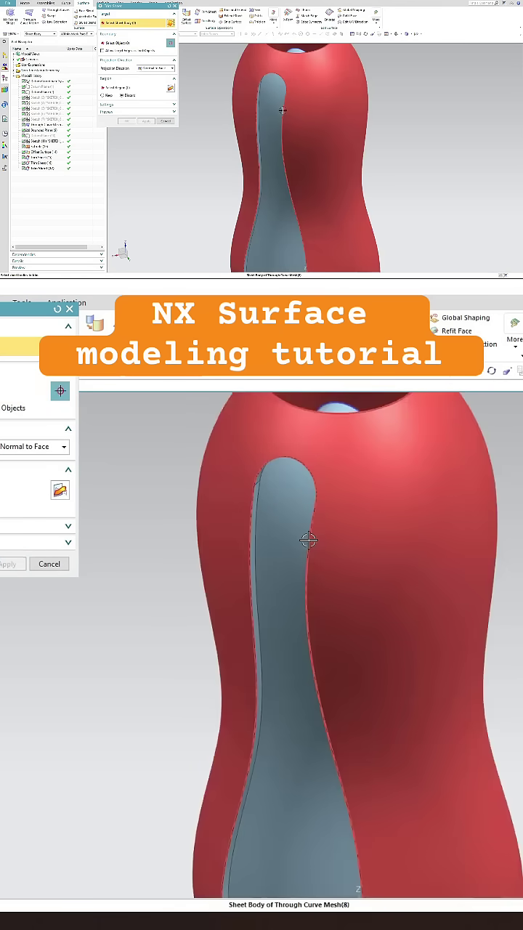
Trim the slot's side wall sheet against the inner offset face to form the recessed groove.
mouse_move(307, 539)
middle_down()
mouse_move(260, 622)
mouse_move(284, 581)
mouse_move(295, 544)
mouse_move(307, 555)
middle_up()
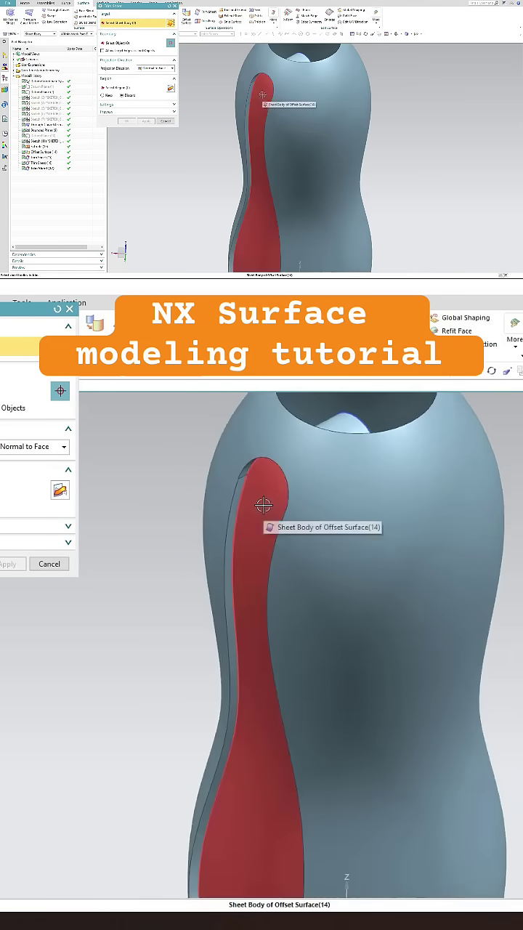
scroll(247, 552, up, 1)
scroll(228, 494, up, 1)
click(220, 482)
scroll(261, 508, down, 1)
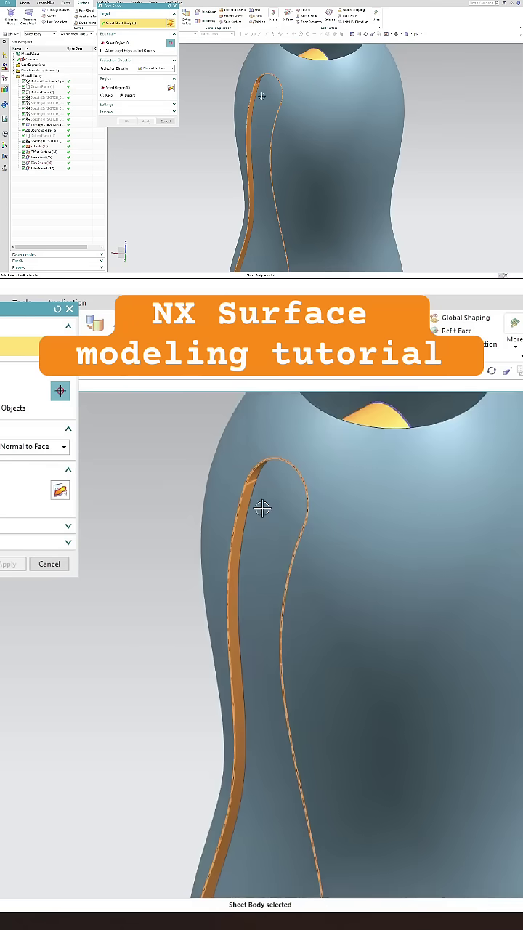
click(254, 579)
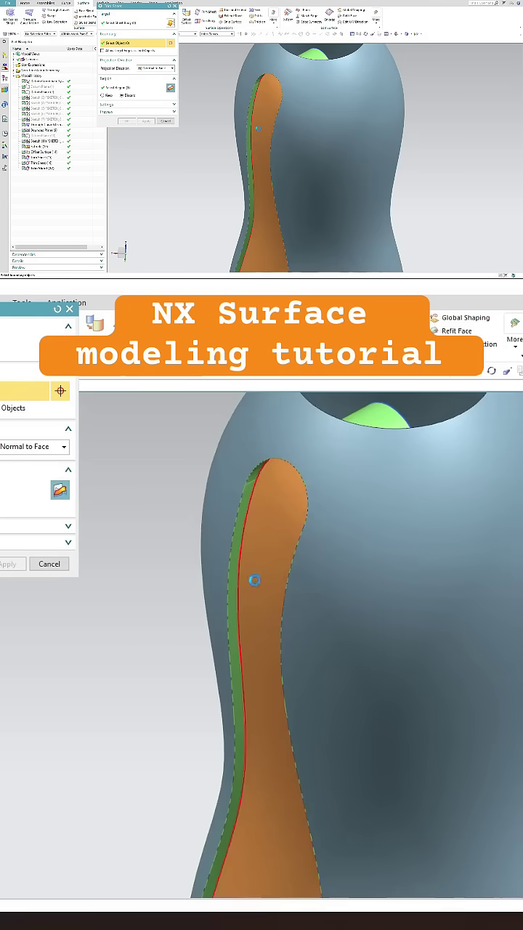
click(131, 122)
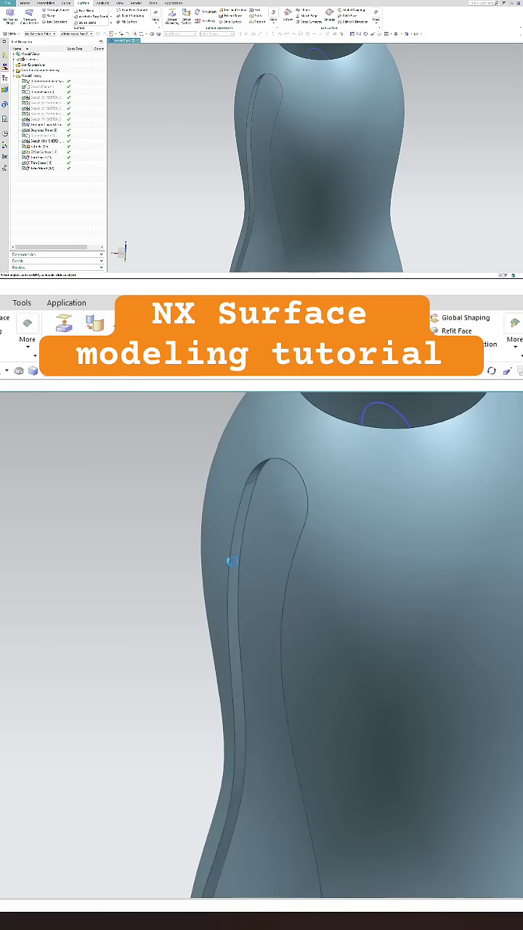
mouse_move(253, 548)
middle_down()
mouse_move(205, 630)
mouse_move(274, 540)
mouse_move(308, 546)
mouse_move(272, 583)
mouse_move(258, 639)
mouse_move(217, 675)
mouse_move(301, 591)
middle_up()
scroll(149, 722, up, 5)
scroll(202, 706, down, 3)
scroll(229, 688, down, 2)
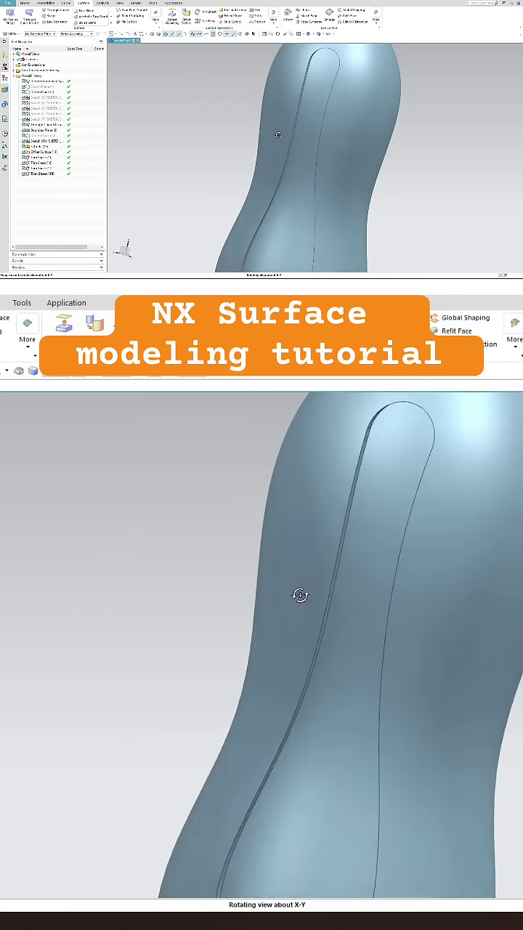
scroll(310, 579, down, 3)
scroll(307, 690, down, 2)
scroll(322, 658, up, 5)
mouse_move(321, 658)
middle_down()
mouse_move(293, 693)
mouse_move(305, 676)
mouse_move(293, 708)
mouse_move(301, 650)
mouse_move(318, 646)
middle_up()
scroll(289, 708, down, 3)
scroll(243, 616, down, 1)
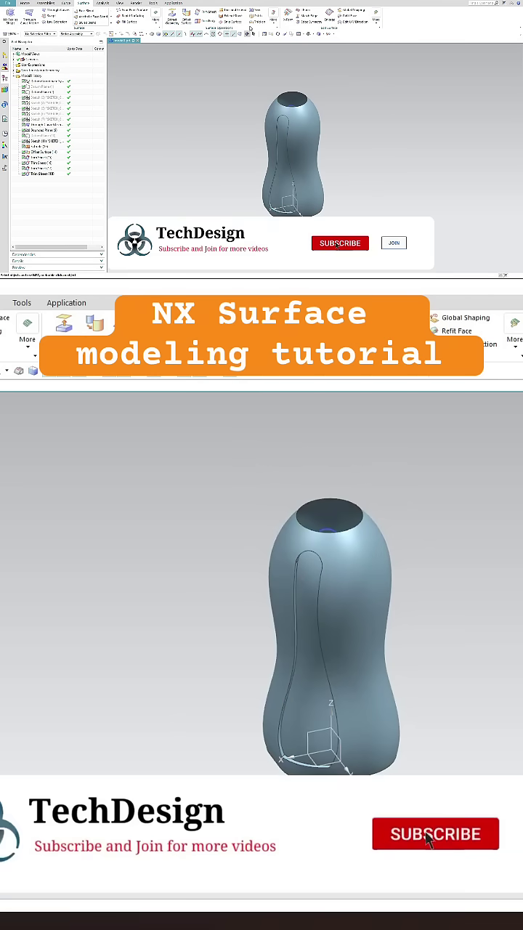
scroll(334, 654, up, 3)
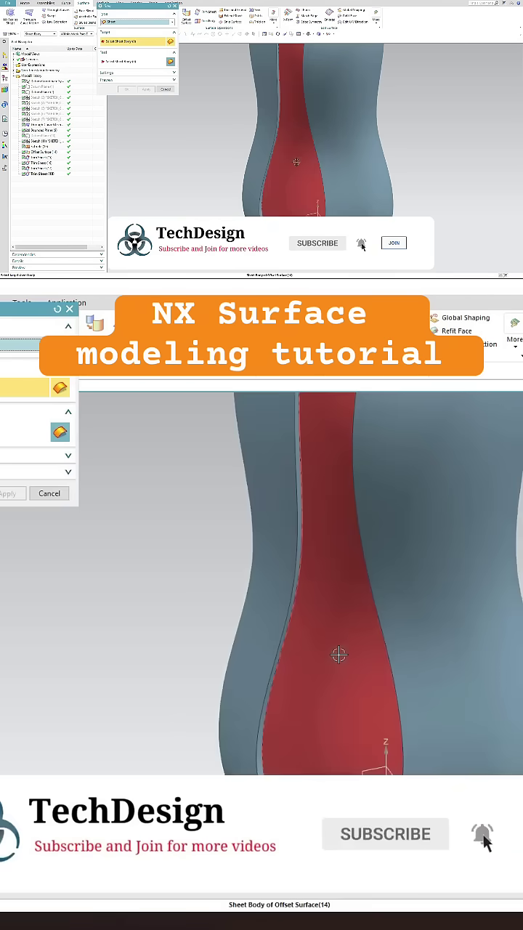
Sew the inner slot surface (target) to the bottle's sheet body (tool).
click(334, 553)
scroll(276, 761, up, 3)
click(282, 752)
scroll(282, 752, down, 3)
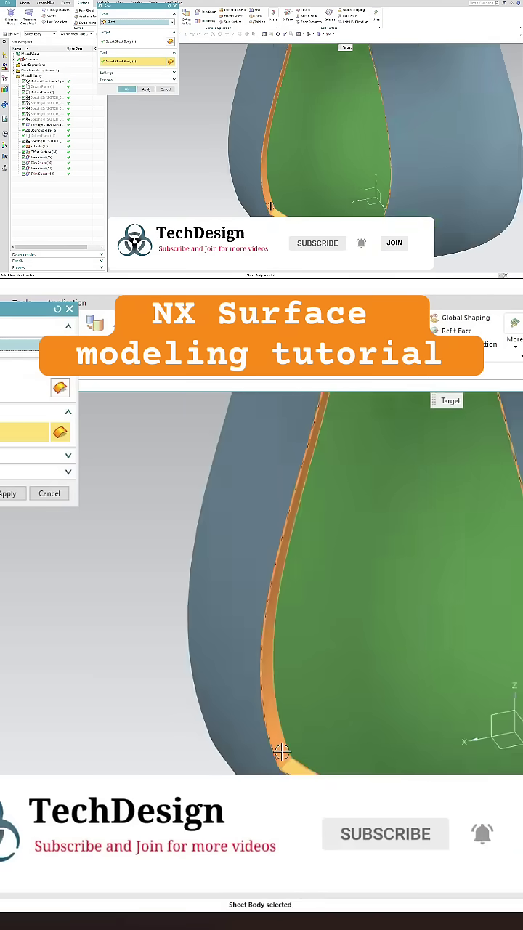
scroll(282, 752, down, 2)
click(128, 89)
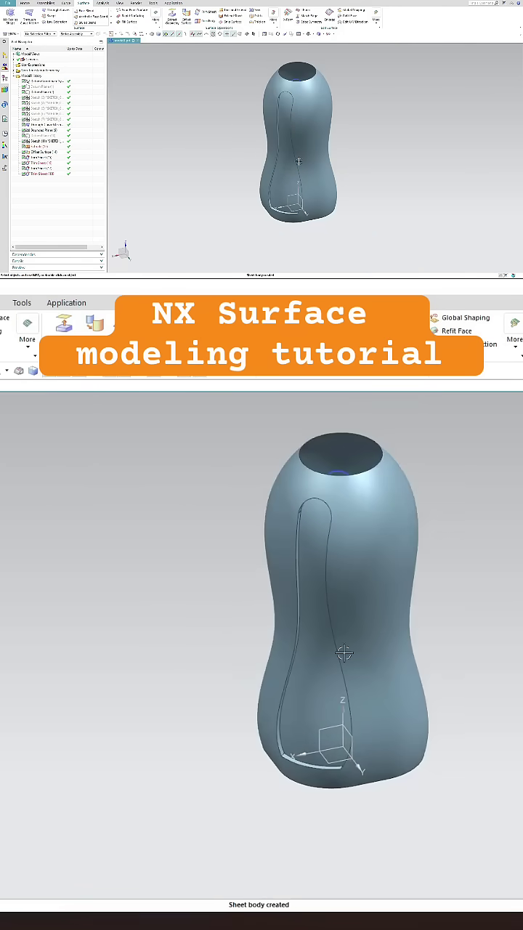